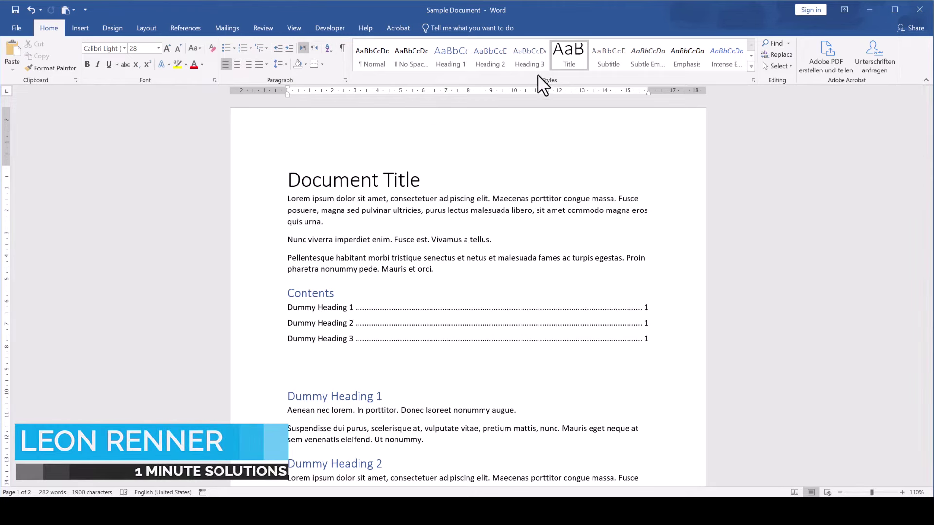
Bring up the Title style's Modify Style window with its Format menu showing
{"action": "right_click", "coordinate": [555, 66]}
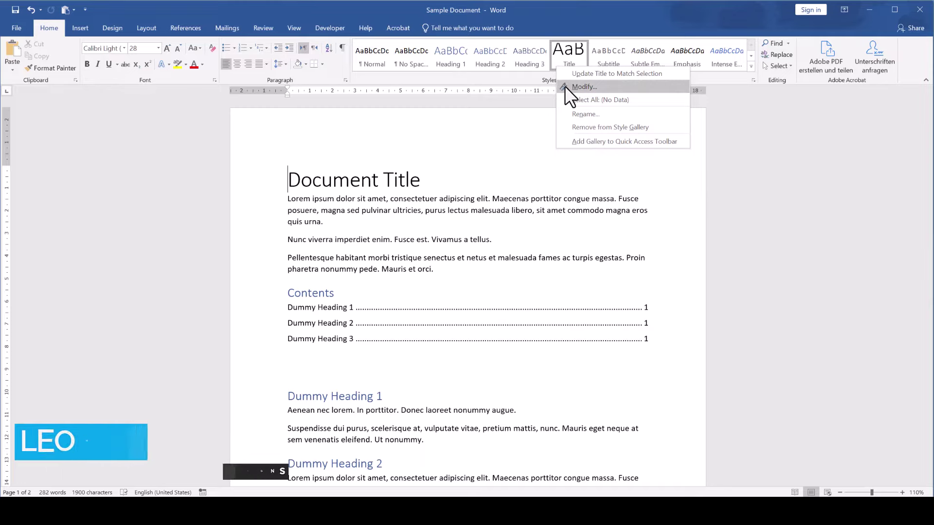
{"action": "left_click", "coordinate": [565, 87]}
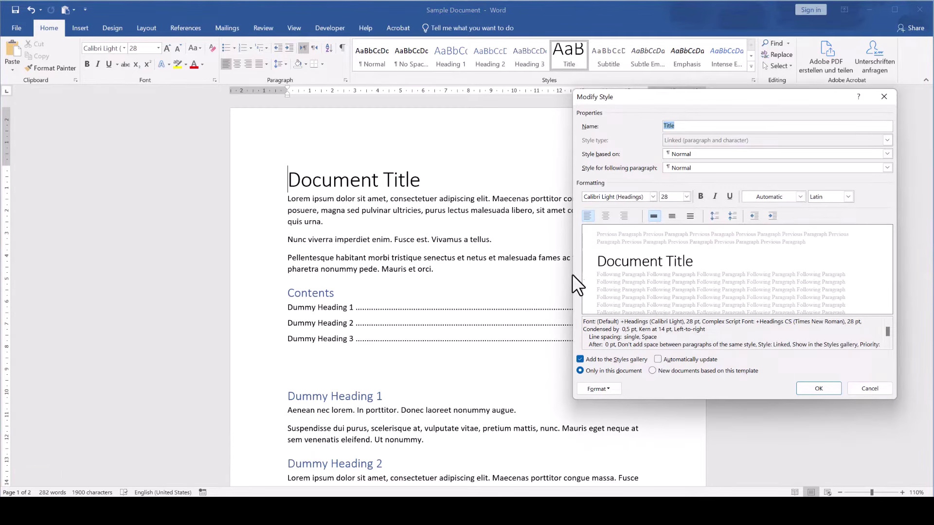
{"action": "left_click", "coordinate": [596, 387]}
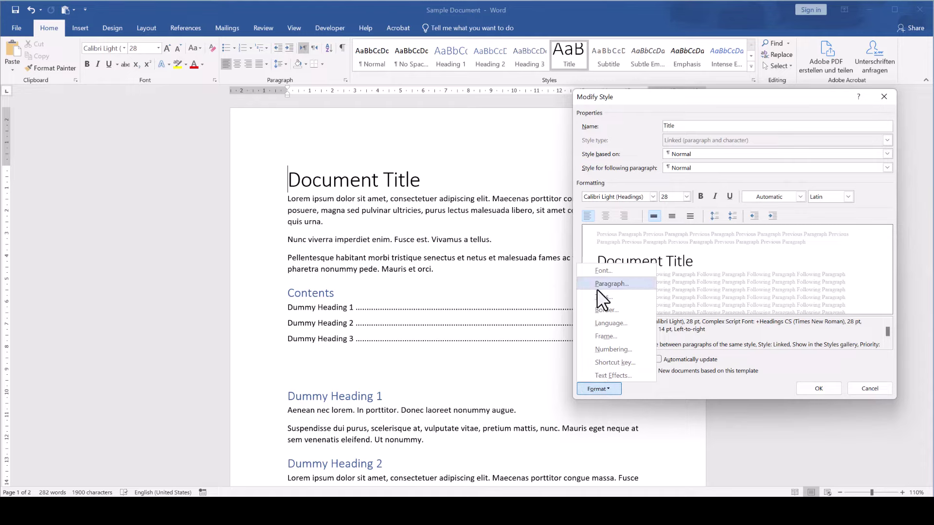
Set the Title style's paragraph outline level to Level 1 and save the style
{"action": "left_click", "coordinate": [603, 284]}
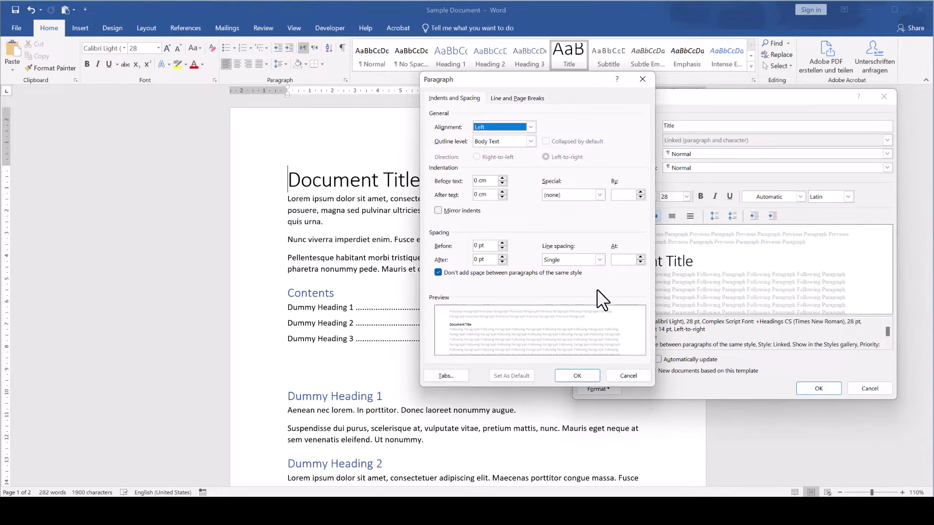
{"action": "left_click", "coordinate": [533, 143]}
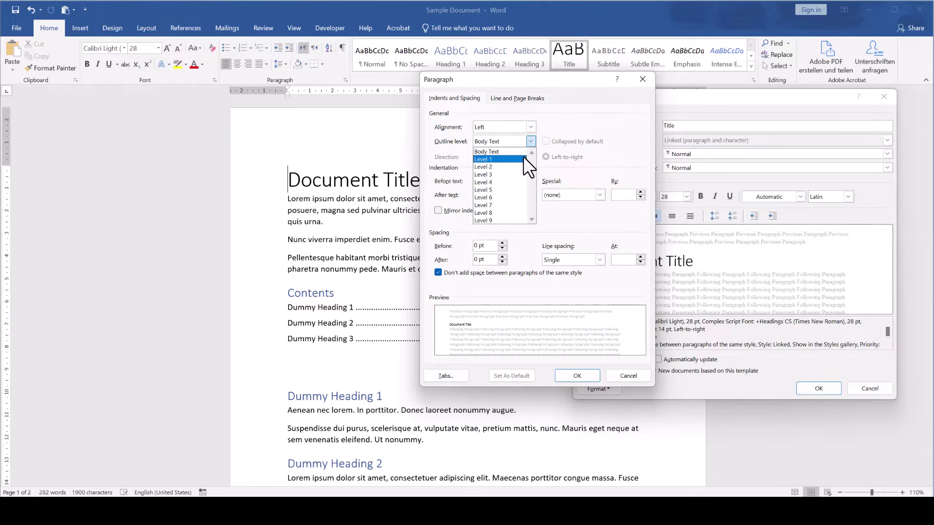
{"action": "left_click", "coordinate": [523, 160]}
{"action": "left_click", "coordinate": [577, 375]}
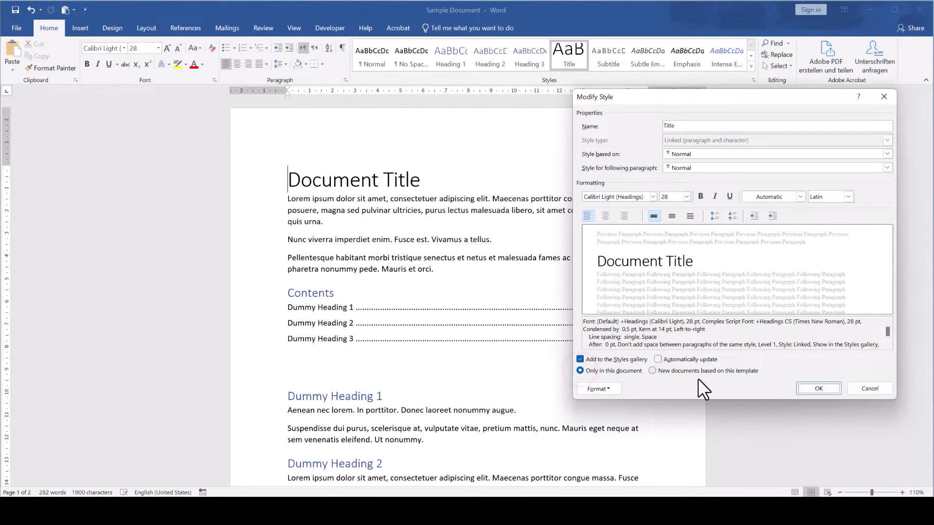
{"action": "left_click", "coordinate": [811, 388]}
Update the entire table of contents so Document Title is listed
{"action": "left_click", "coordinate": [513, 317]}
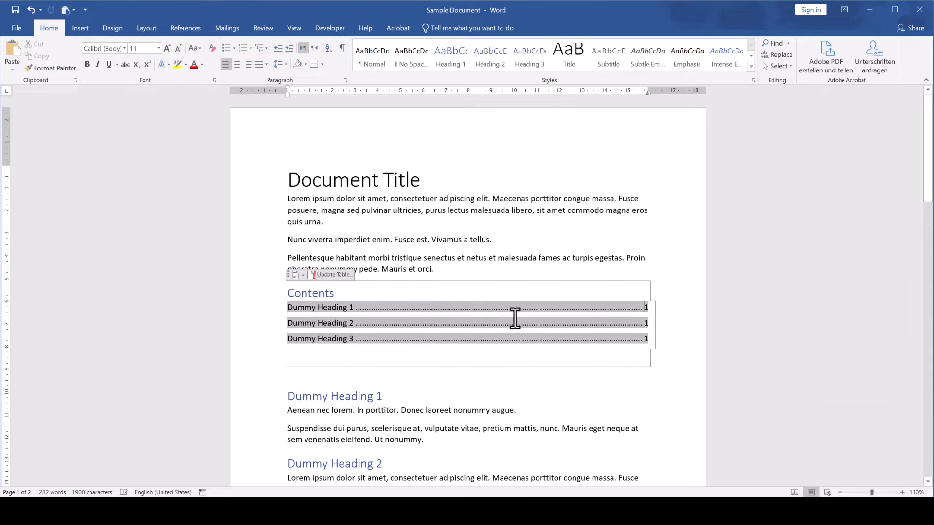
{"action": "left_click", "coordinate": [345, 278]}
{"action": "left_click", "coordinate": [429, 254]}
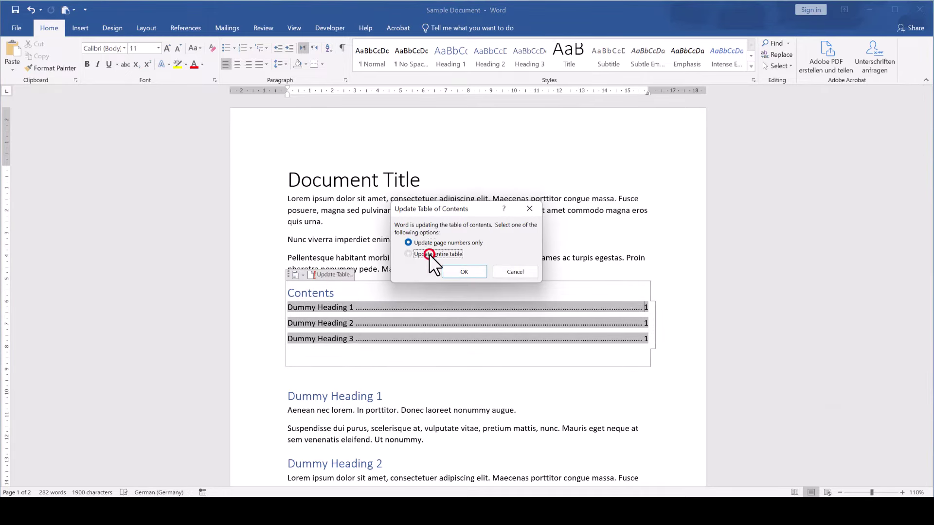
{"action": "left_click", "coordinate": [463, 272]}
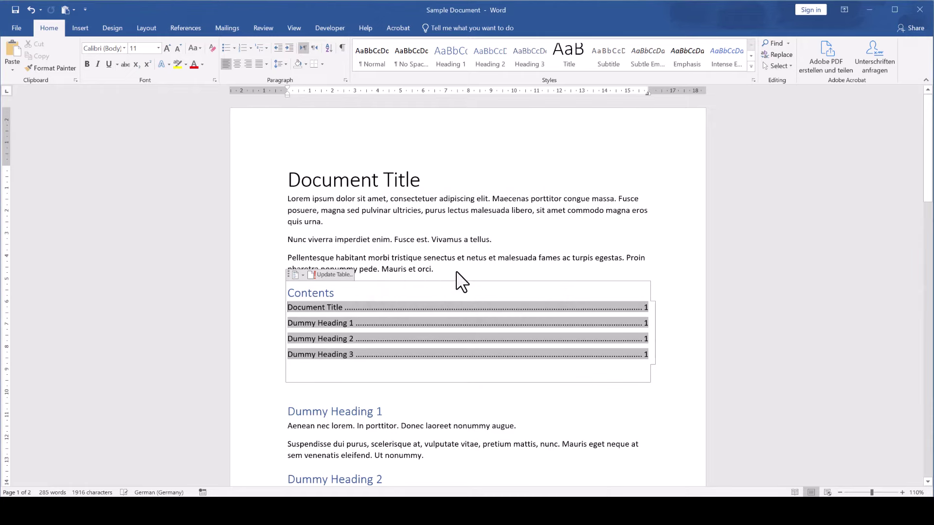